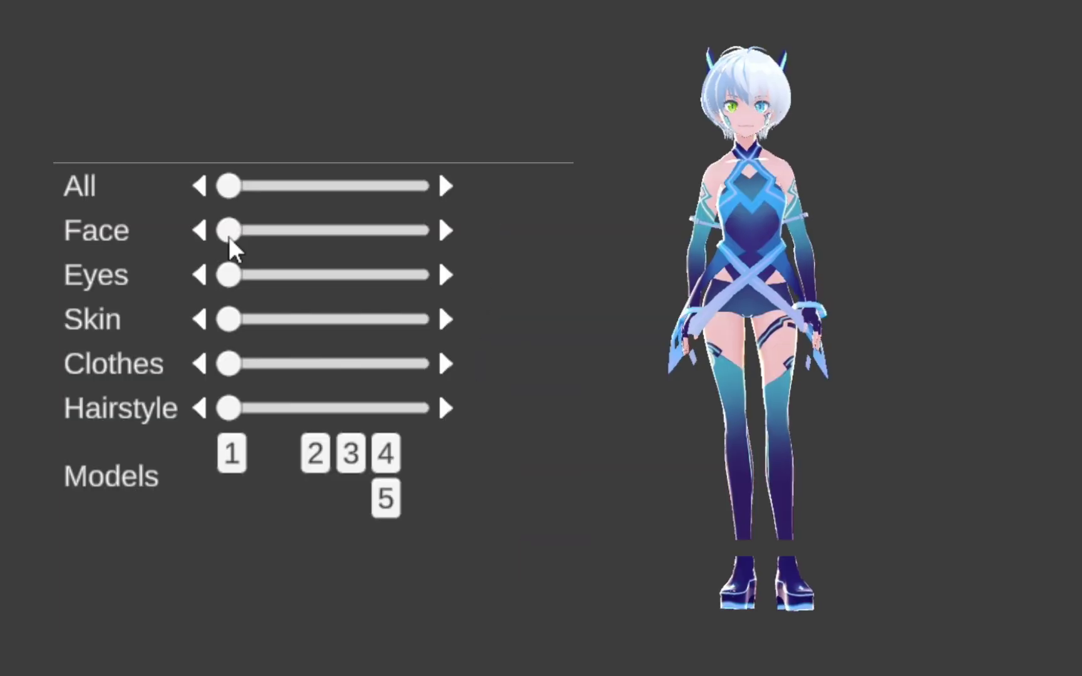
Step: Raise the Face slider, then deactivate Plane > Wall and pan to show every outfit model group
drag(229, 238, 207, 413)
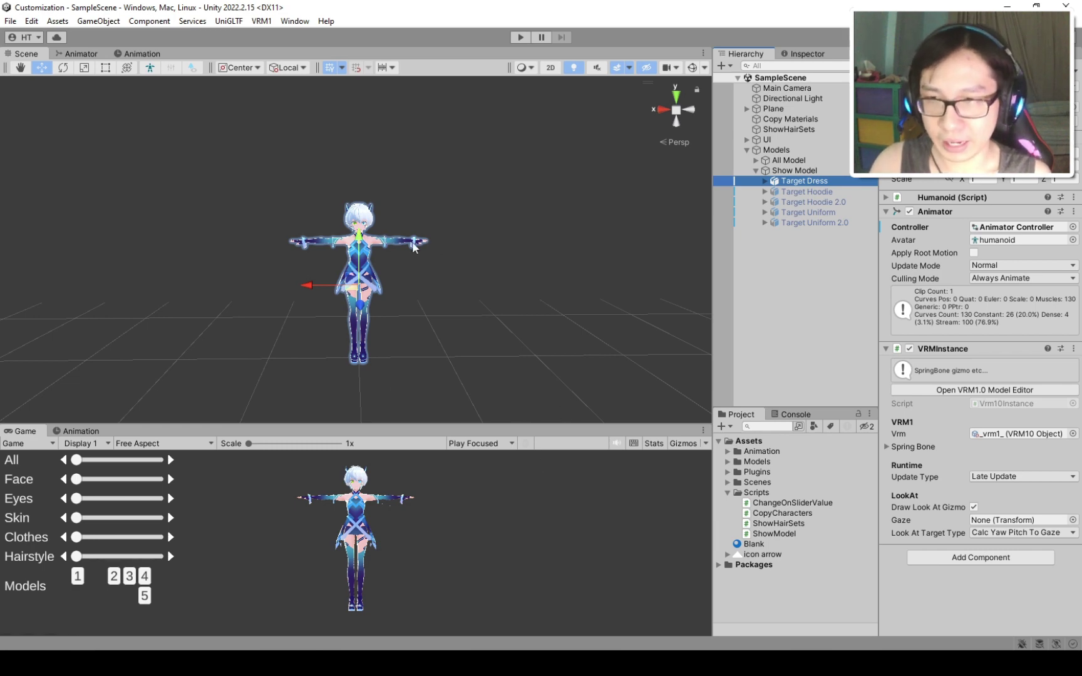
click(478, 187)
key(shift+alt+a)
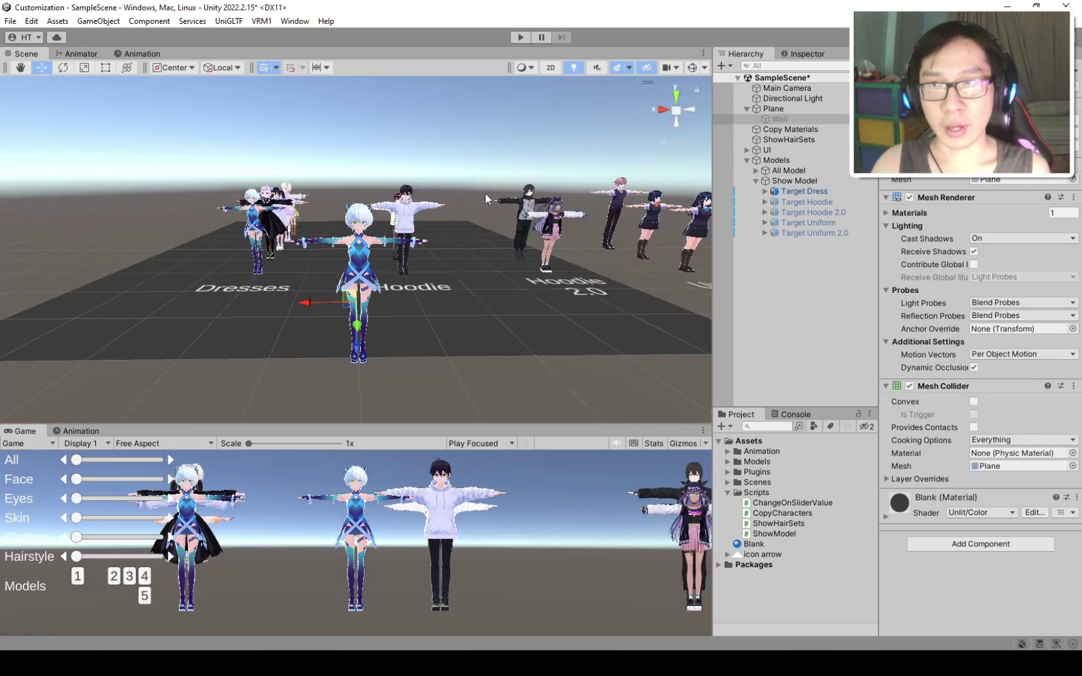
middle_drag(479, 186, 312, 304)
scroll(357, 303, down, 2)
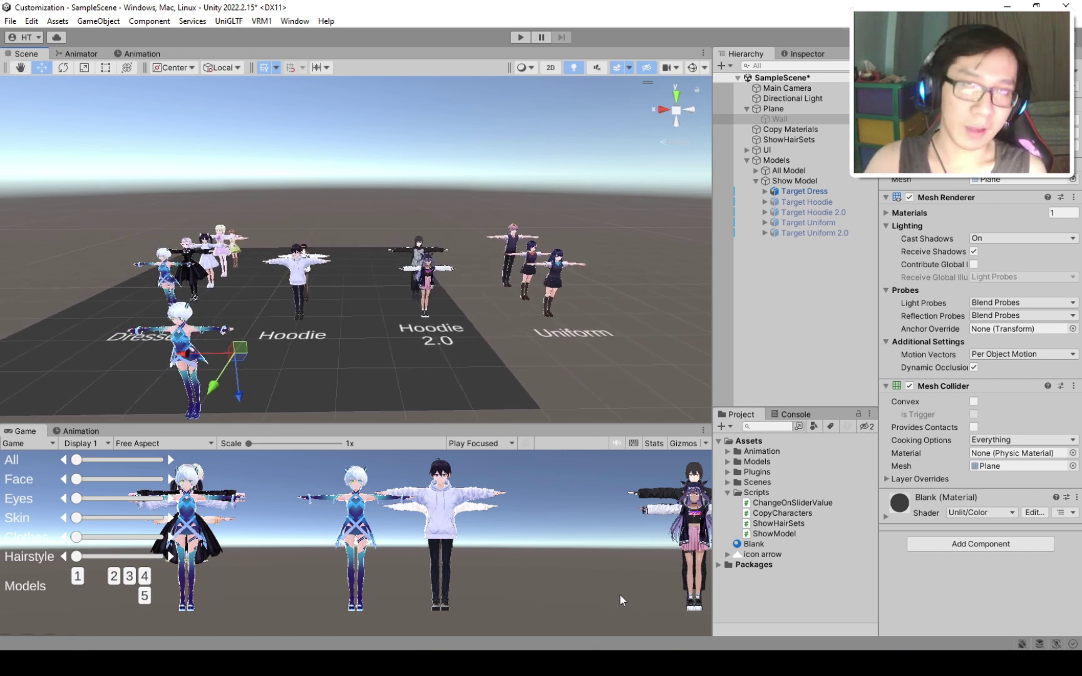
middle_drag(457, 355, 472, 347)
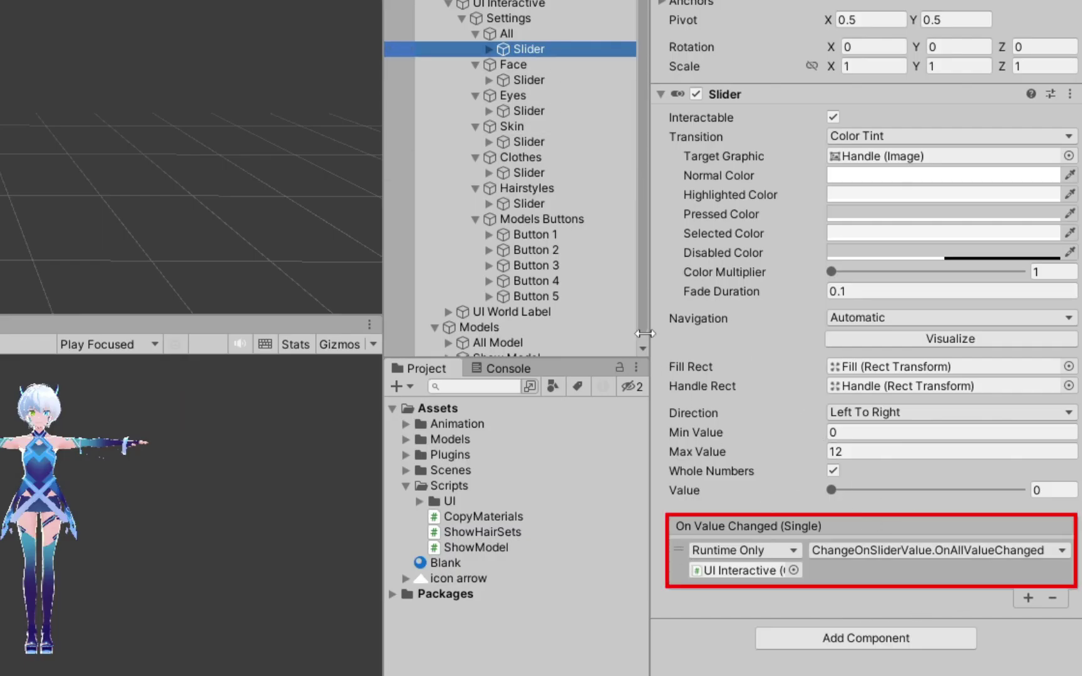
Step: Select Models Buttons > Button 1 and show its On Click event running ShowModel.ShowModelDress
click(570, 238)
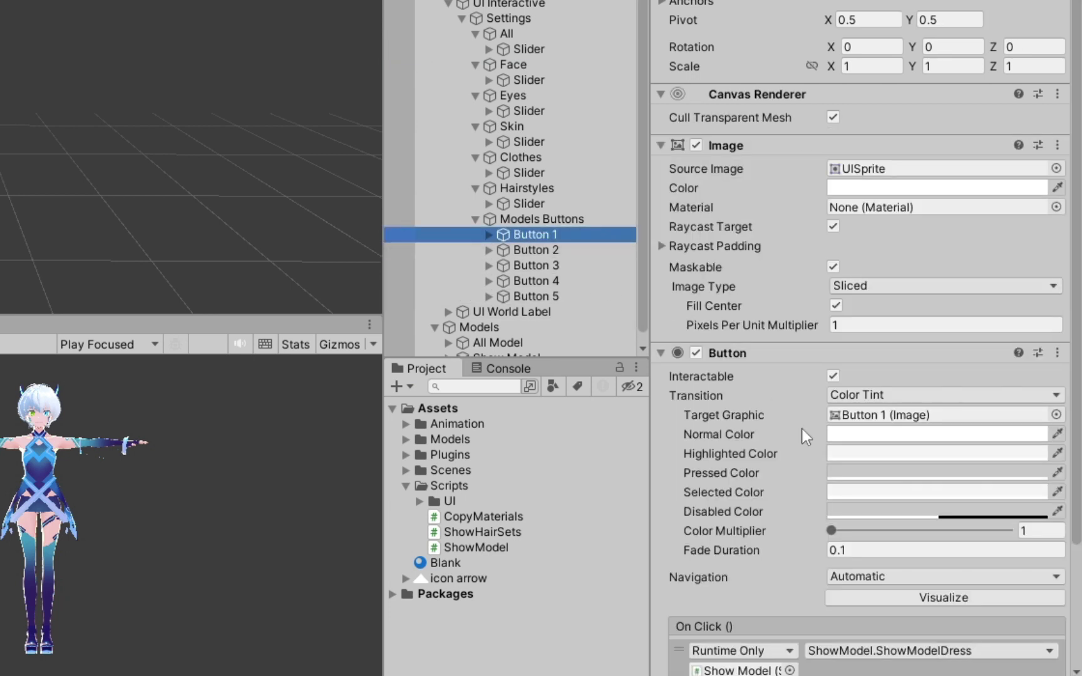
scroll(829, 467, down, 4)
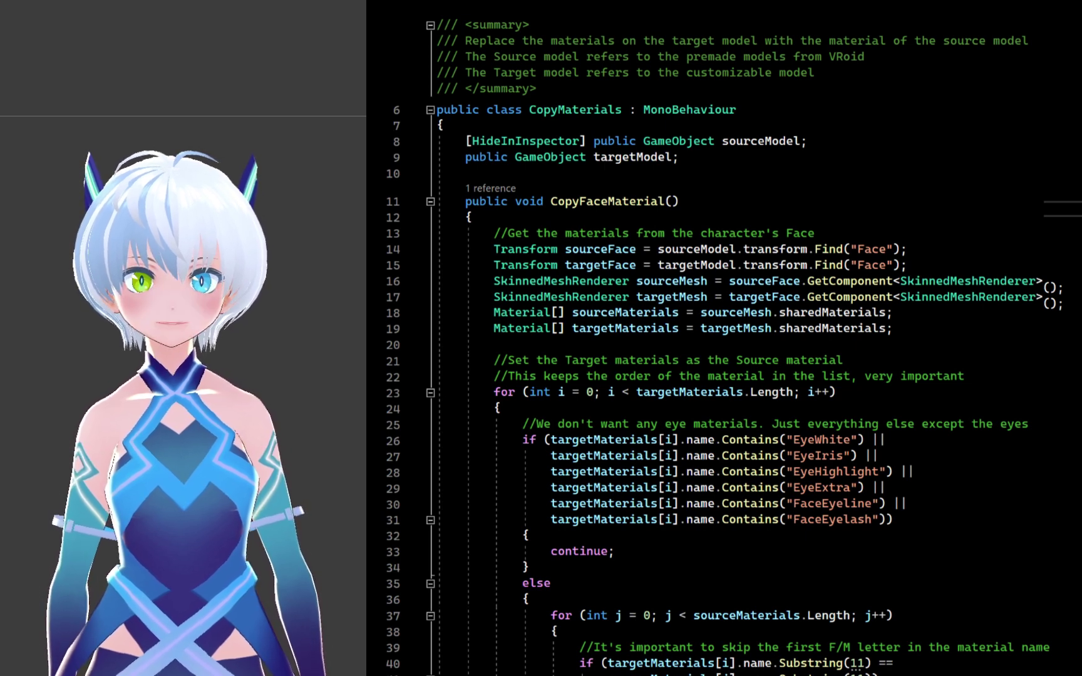
scroll(723, 338, down, 6)
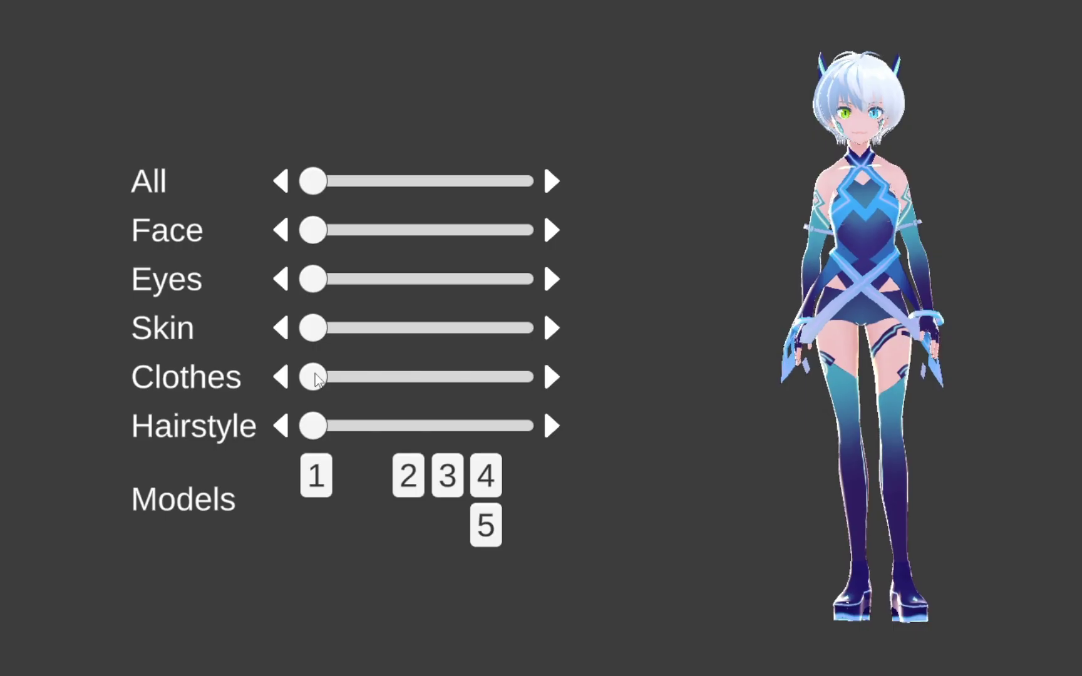
Step: Drag the Clothes slider to change the character's outfit to a black dress
drag(314, 376, 444, 384)
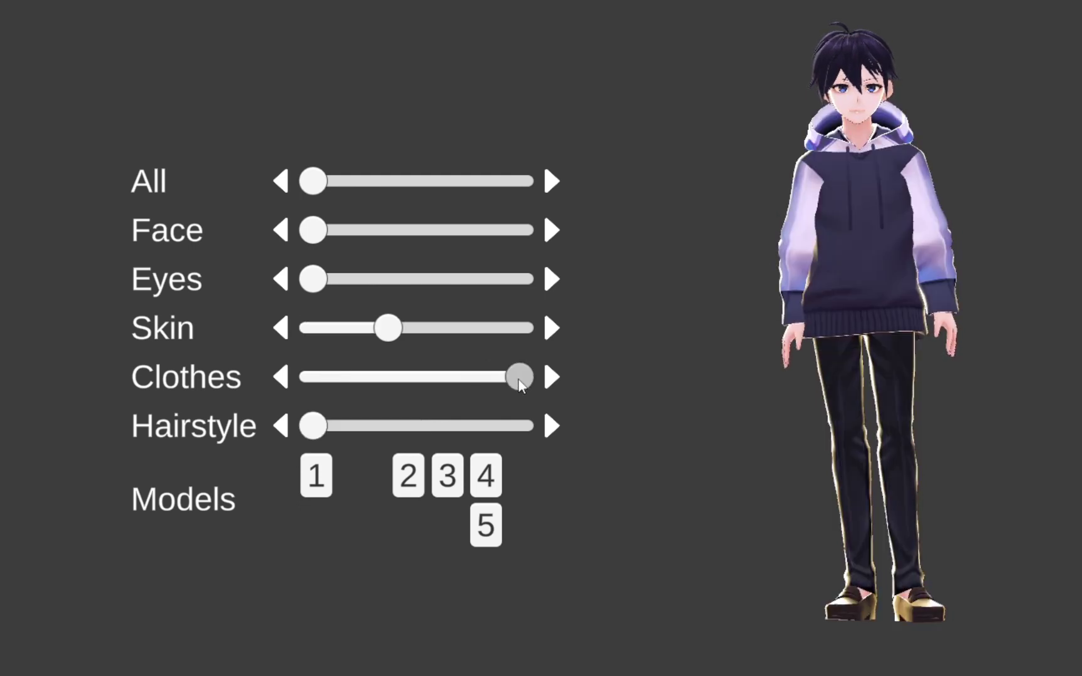
Step: Switch to the white-haired model and give her a black dress with black legs
drag(523, 386, 443, 387)
click(455, 477)
drag(313, 378, 407, 389)
drag(313, 328, 411, 351)
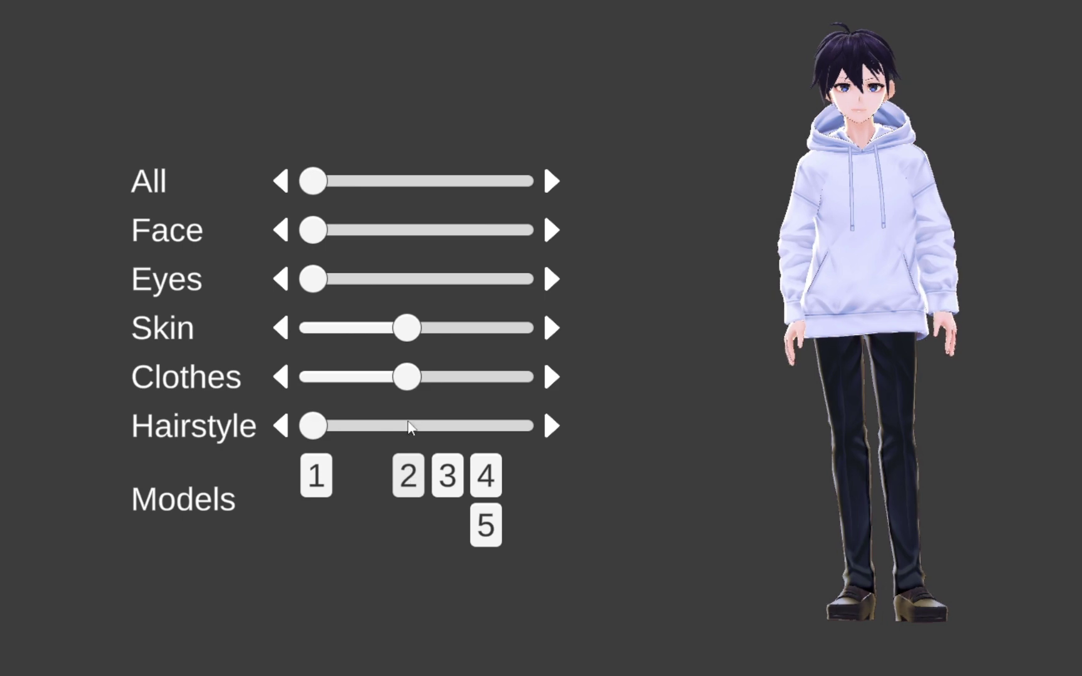
Step: Try a cardigan with dark tights, then pick the blue-outfit model and the far-right hairstyle
drag(411, 380, 430, 382)
drag(407, 328, 430, 336)
click(316, 476)
drag(313, 427, 510, 440)
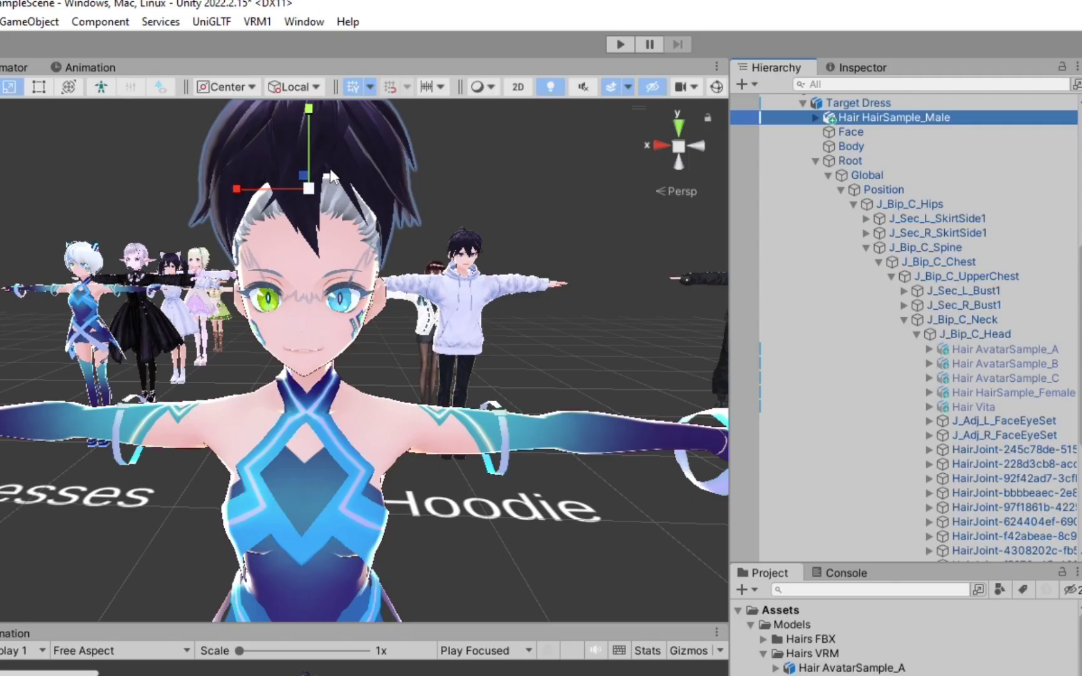
Step: With the Move tool, lower the HairSample_Male hair along Y onto the character's head
right_drag(330, 176, 53, 108)
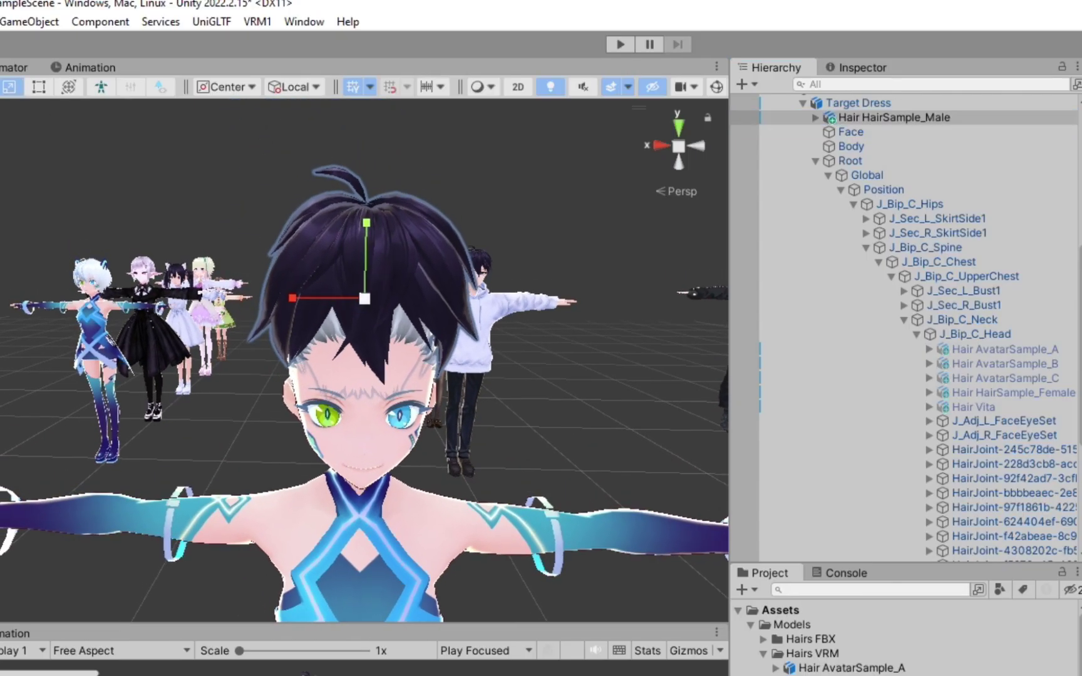
key(w)
drag(366, 223, 354, 284)
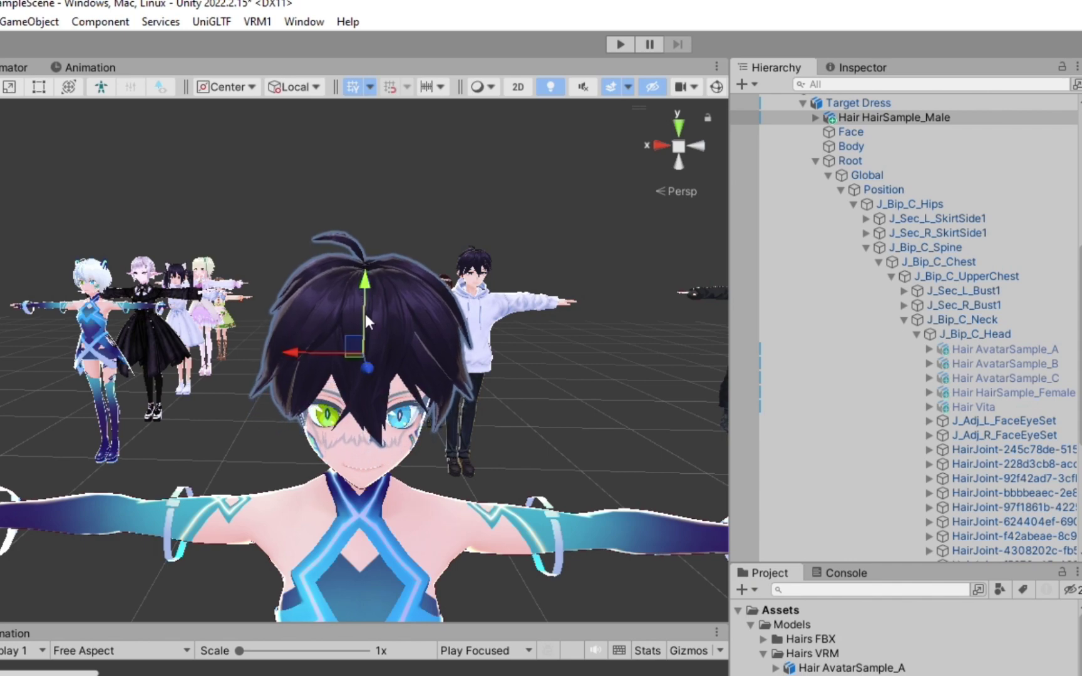
right_drag(385, 336, 501, 338)
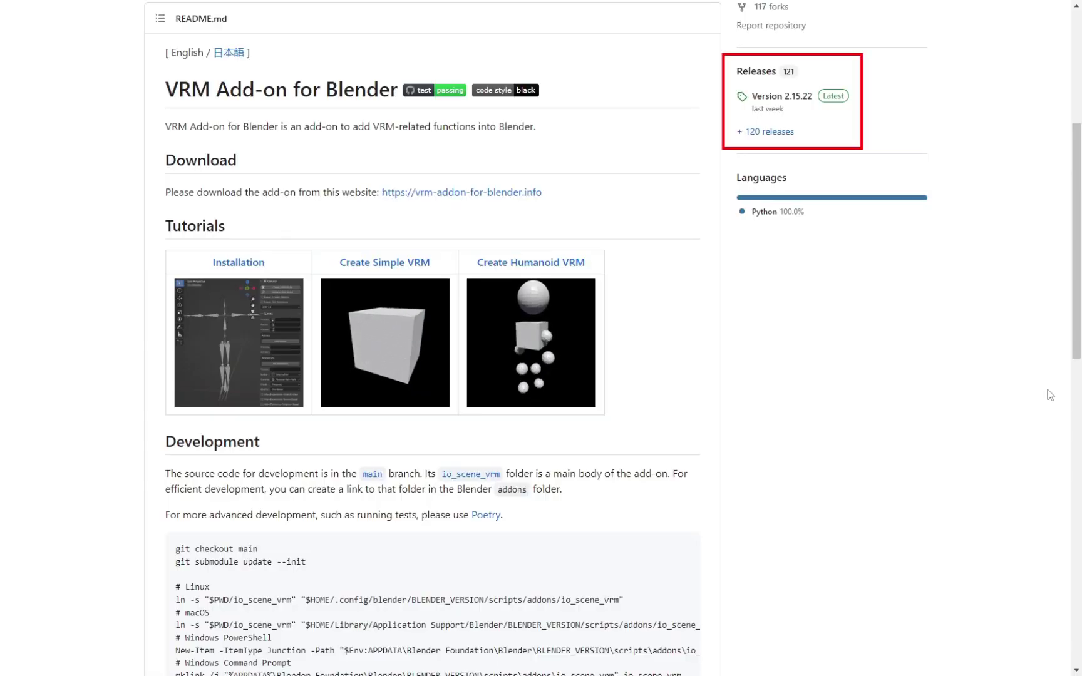
Step: Open the Version 2.15.22 release from the repository's Releases section
click(805, 103)
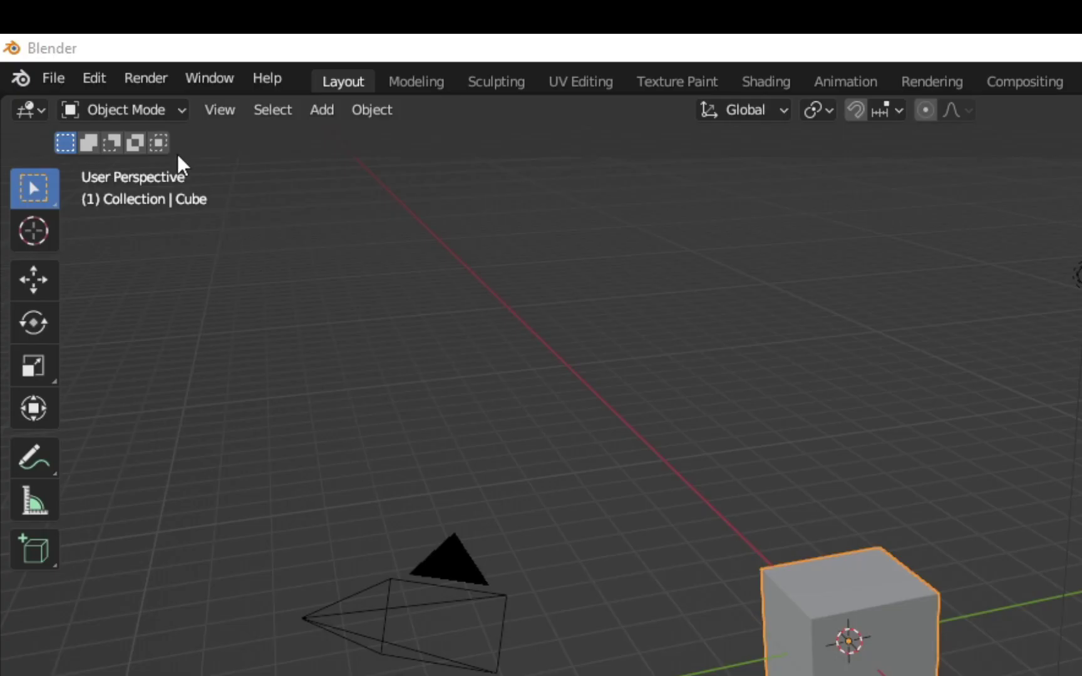
Step: Install VRM Addon for Blender 2.15.21.zip through Preferences > Add-ons
click(93, 79)
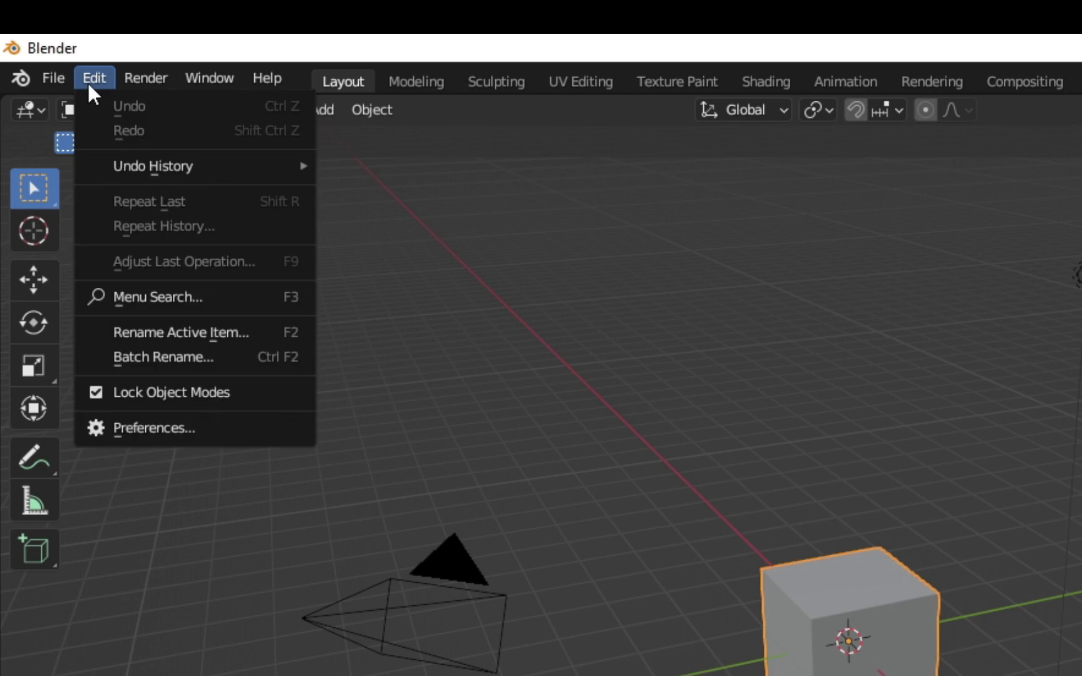
click(203, 431)
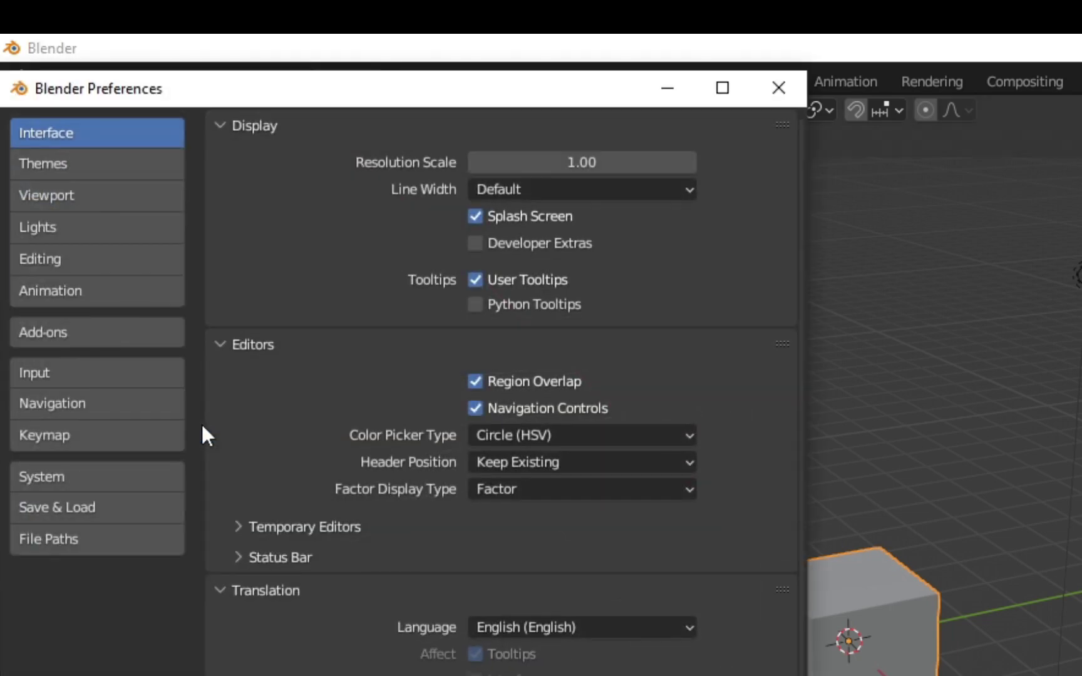
click(125, 332)
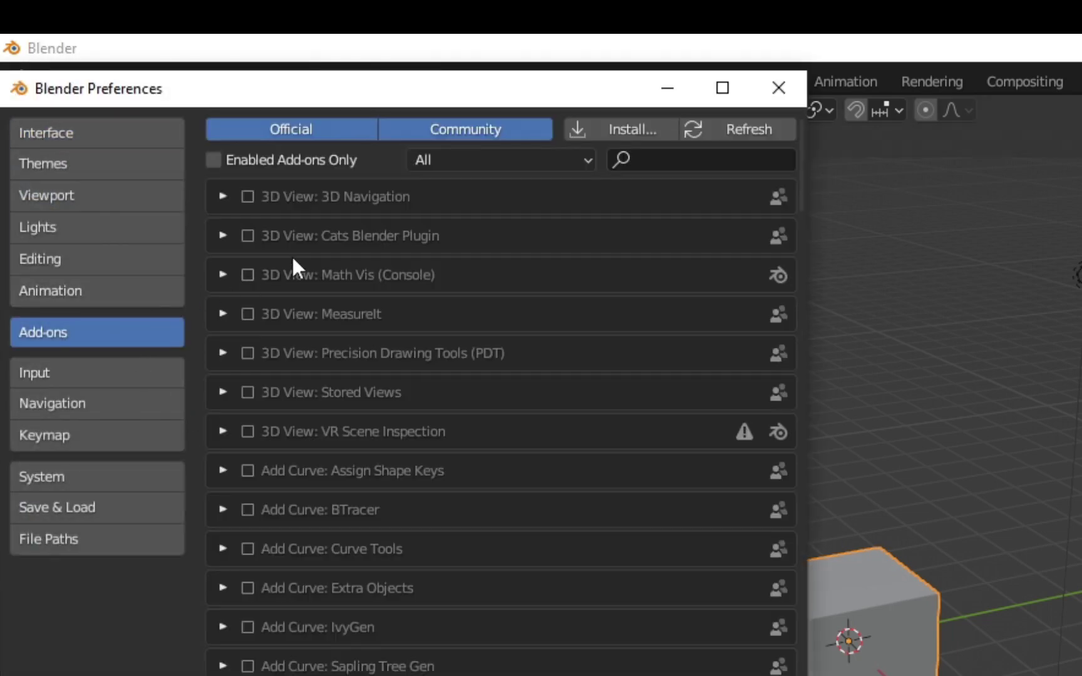
click(623, 131)
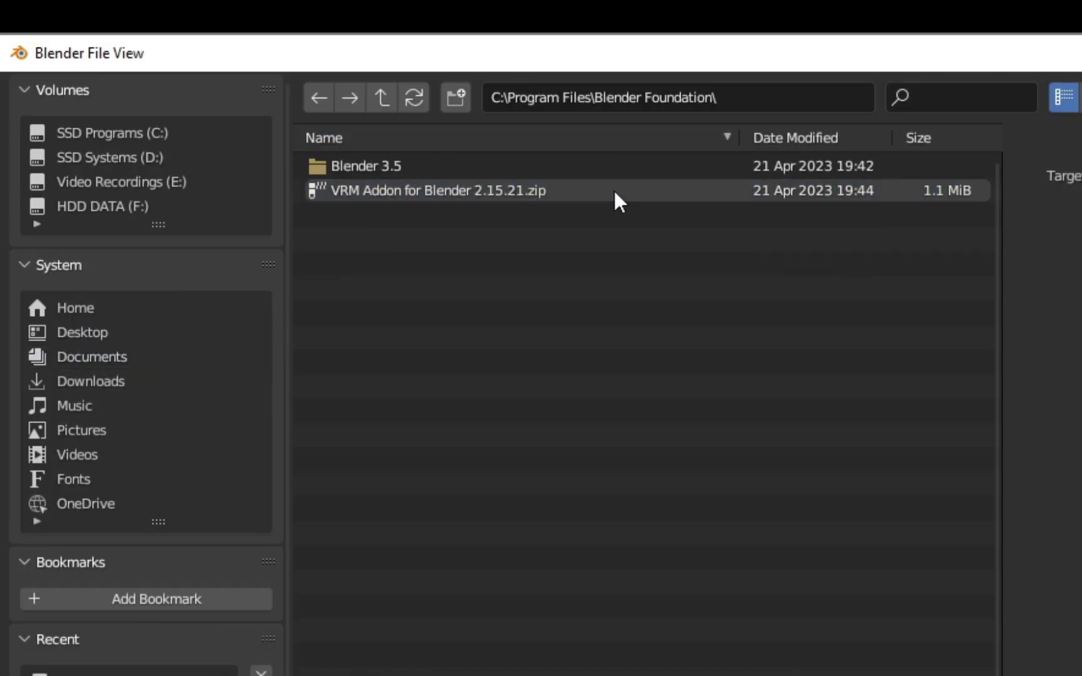
click(614, 191)
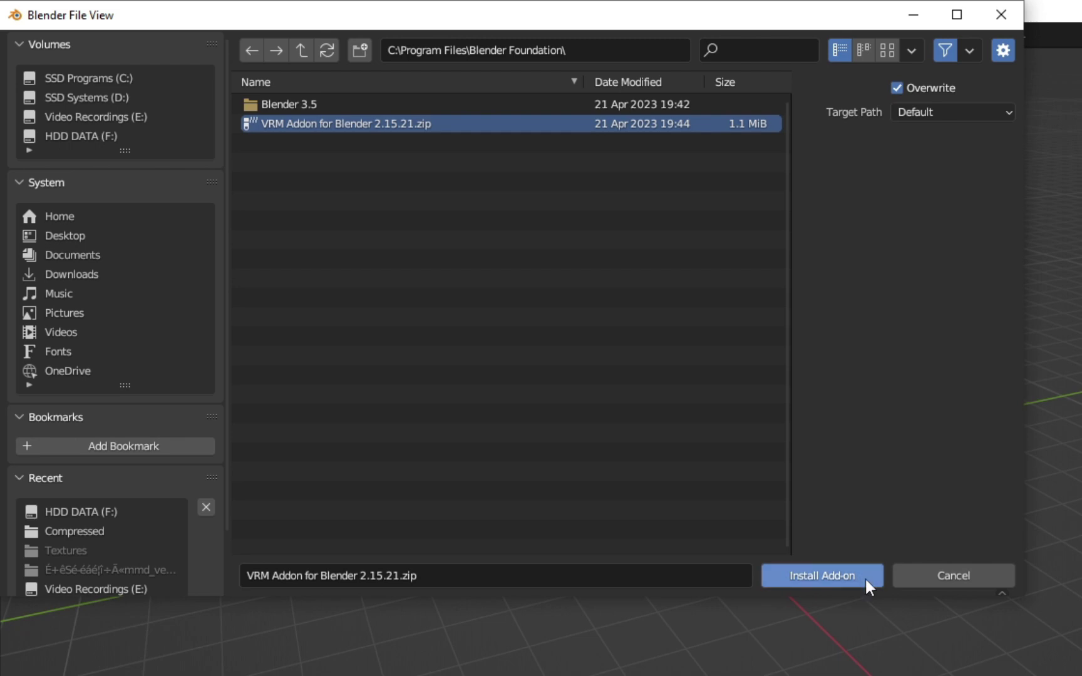
click(865, 577)
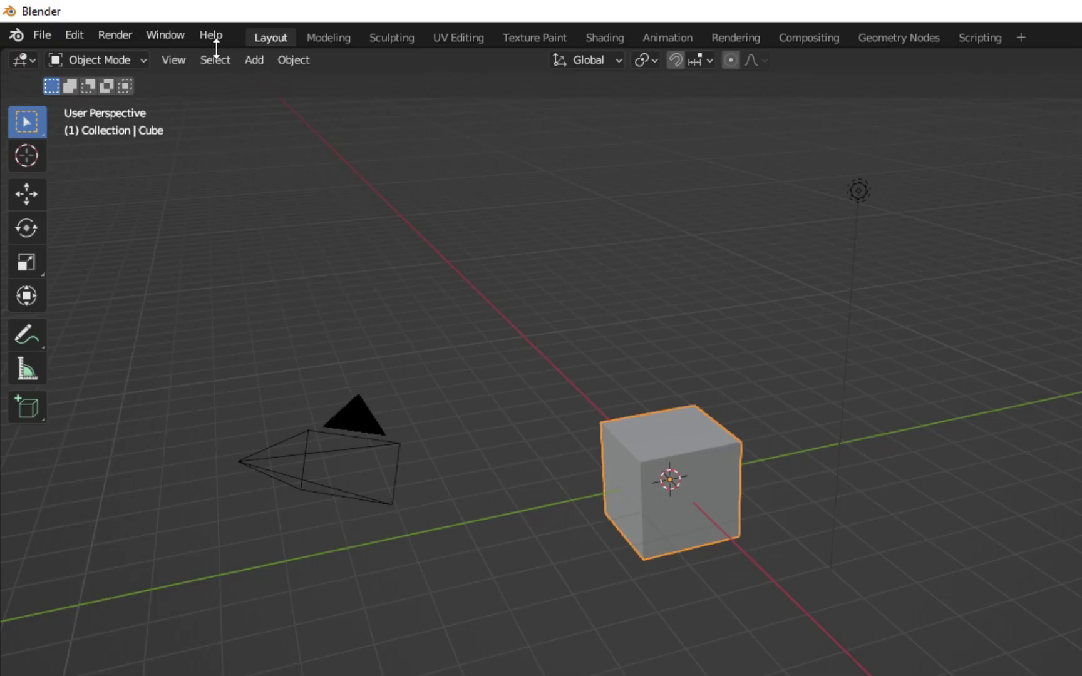
Step: Import the VRM character model via File > Import > VRM
click(43, 35)
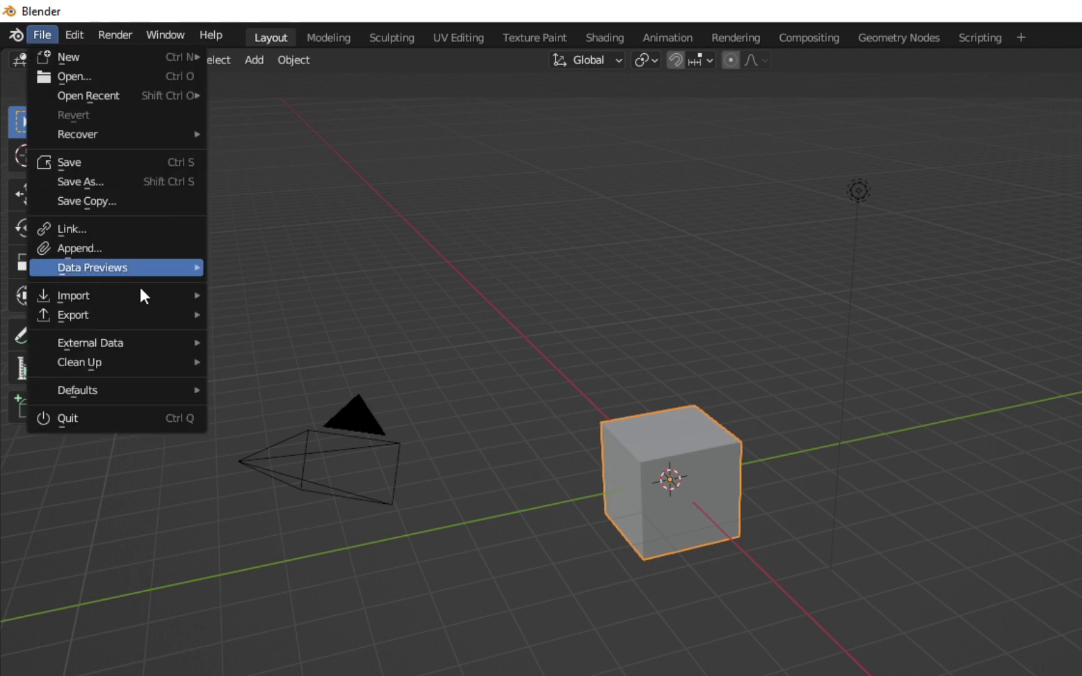
mouse_move(144, 296)
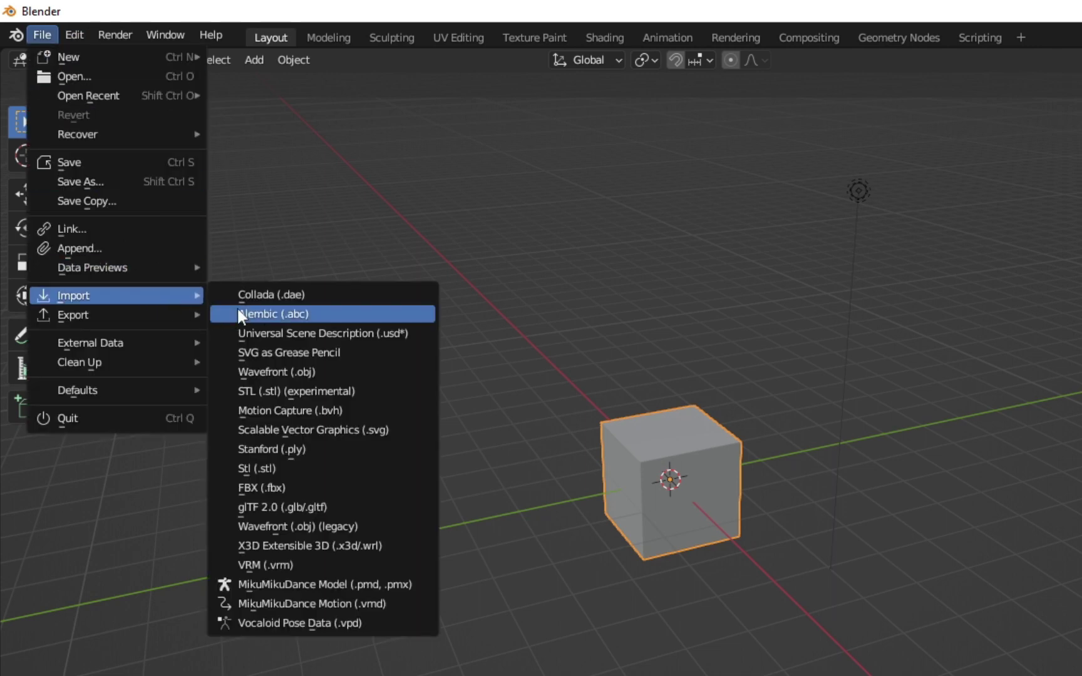
click(338, 565)
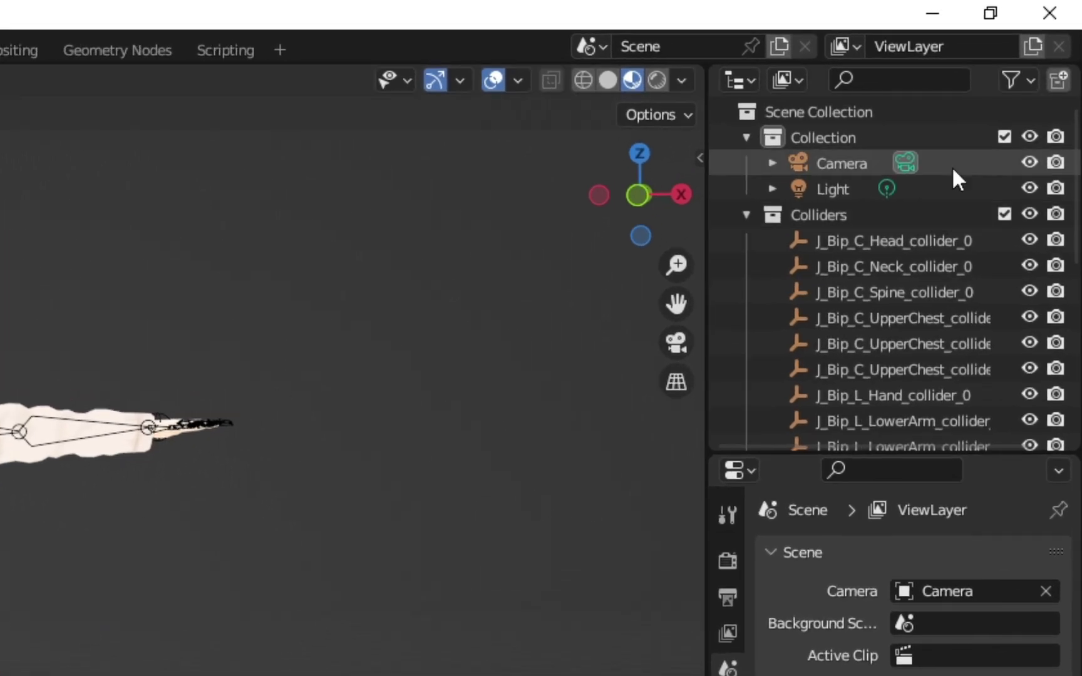
Step: Delete the camera, light and collider objects from the scene
key(Delete)
click(964, 189)
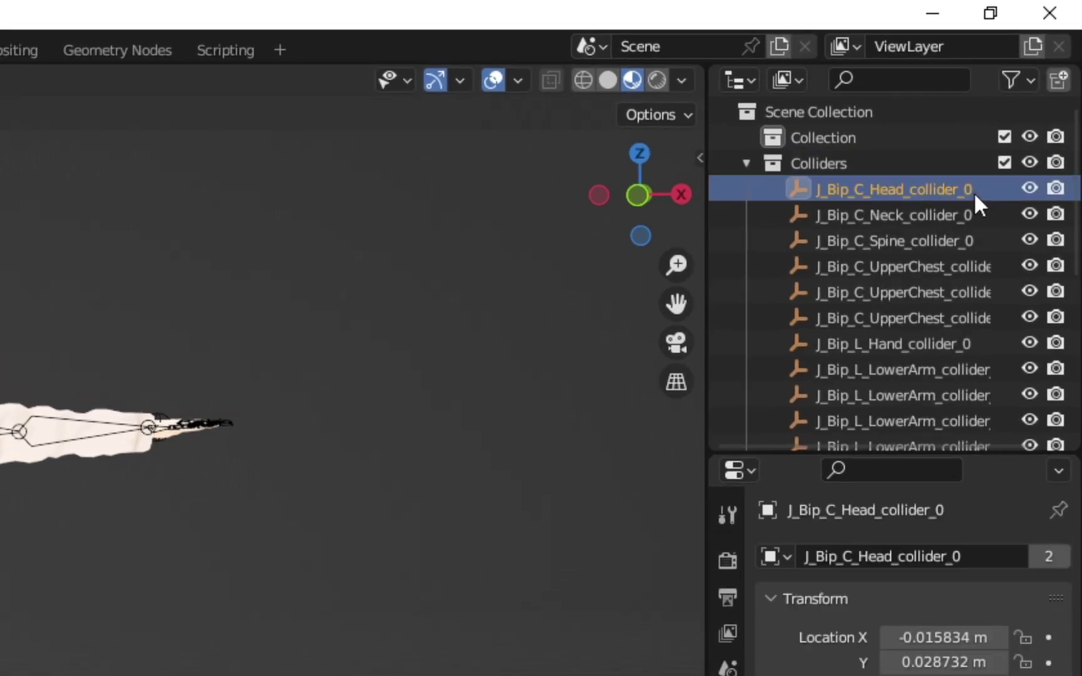
scroll(973, 192, down, 5)
key(Delete)
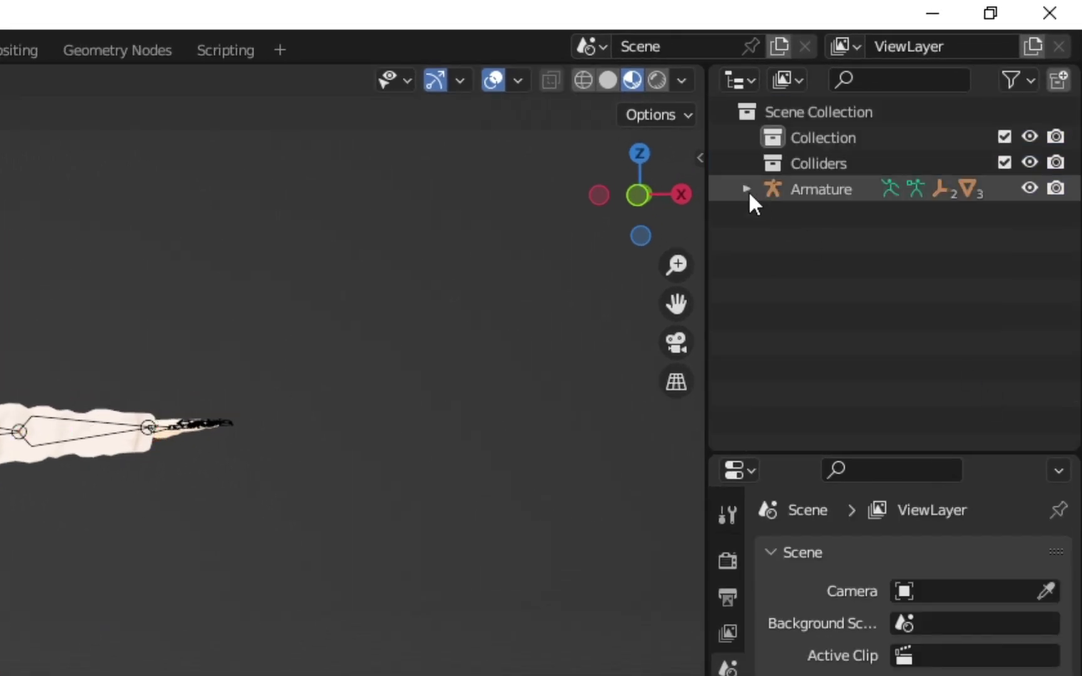
Step: Delete the Body and Face meshes, the Armature, Hairs and secondary objects
click(747, 189)
click(832, 266)
shift+click(833, 292)
key(Delete)
click(867, 240)
key(Delete)
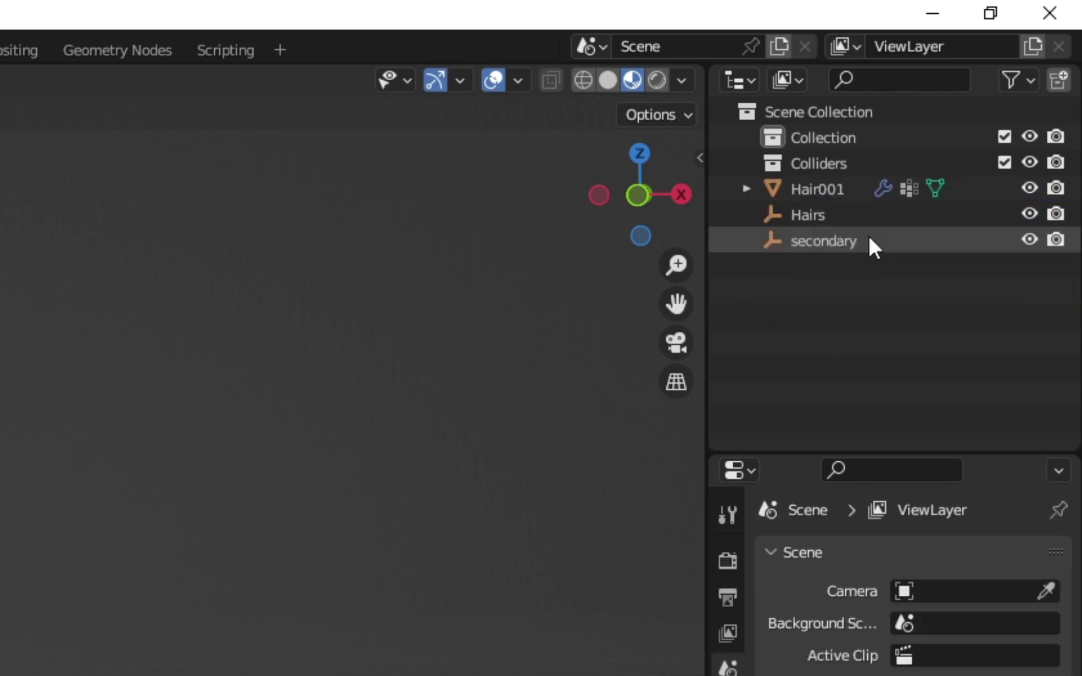
click(865, 213)
key(Delete)
click(867, 214)
key(Delete)
Step: Remove the Colliders collection from Hair001, leaving only the hair mesh
click(747, 188)
click(817, 188)
click(868, 164)
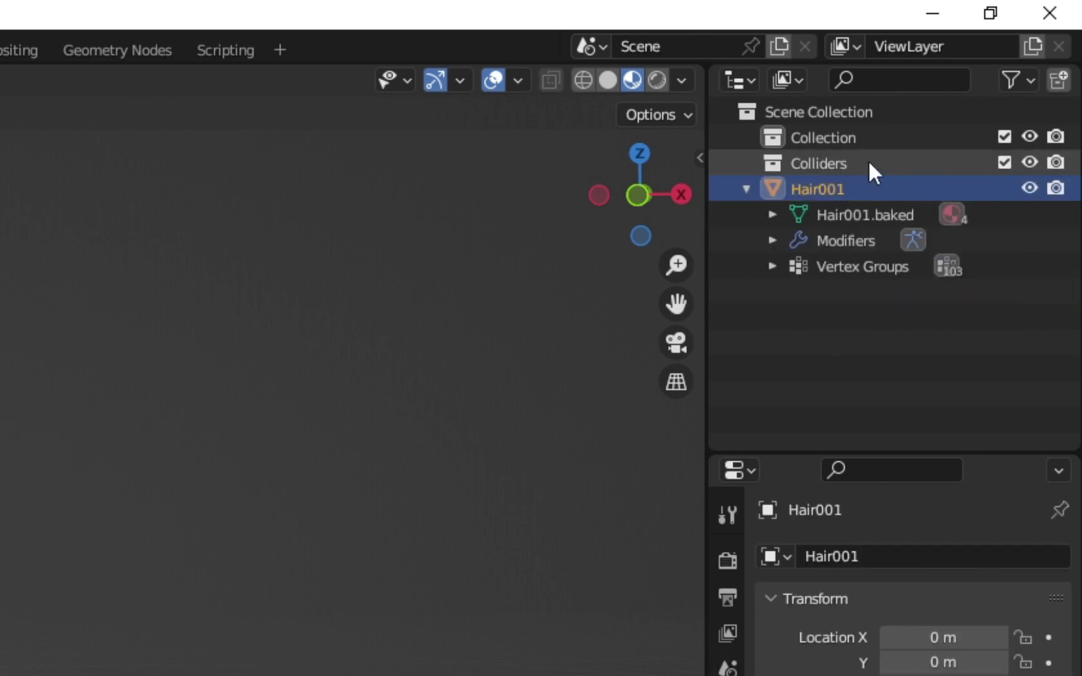
key(Delete)
click(747, 162)
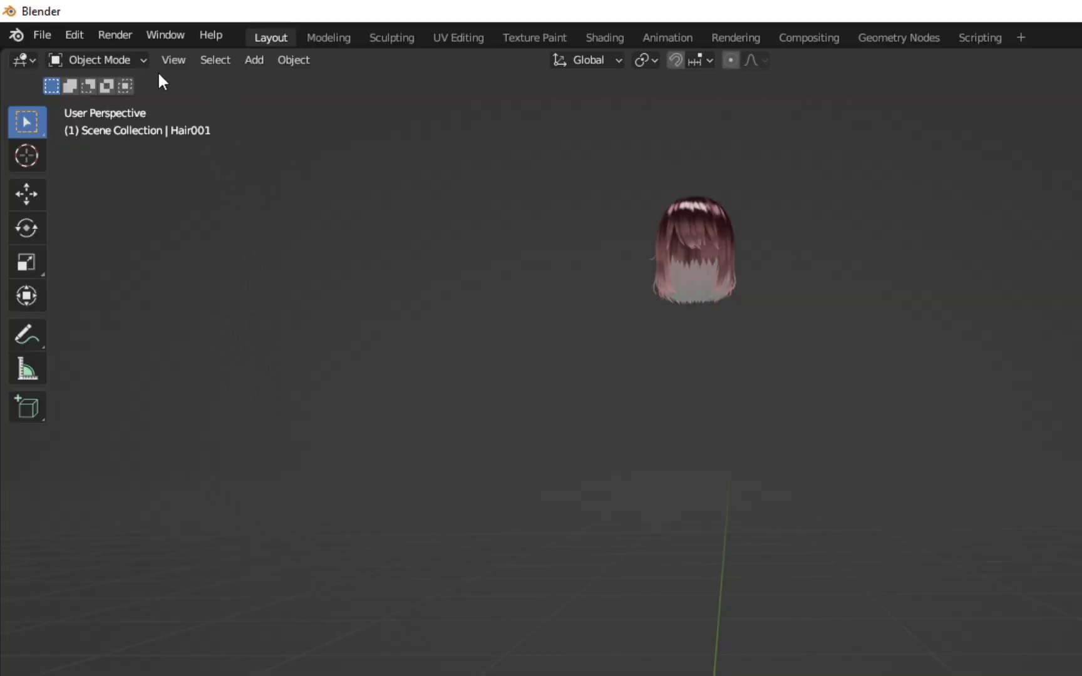
Step: Export the hair as a VRM file and drag Avatar A Hair into the Unity scene
click(42, 34)
mouse_move(156, 314)
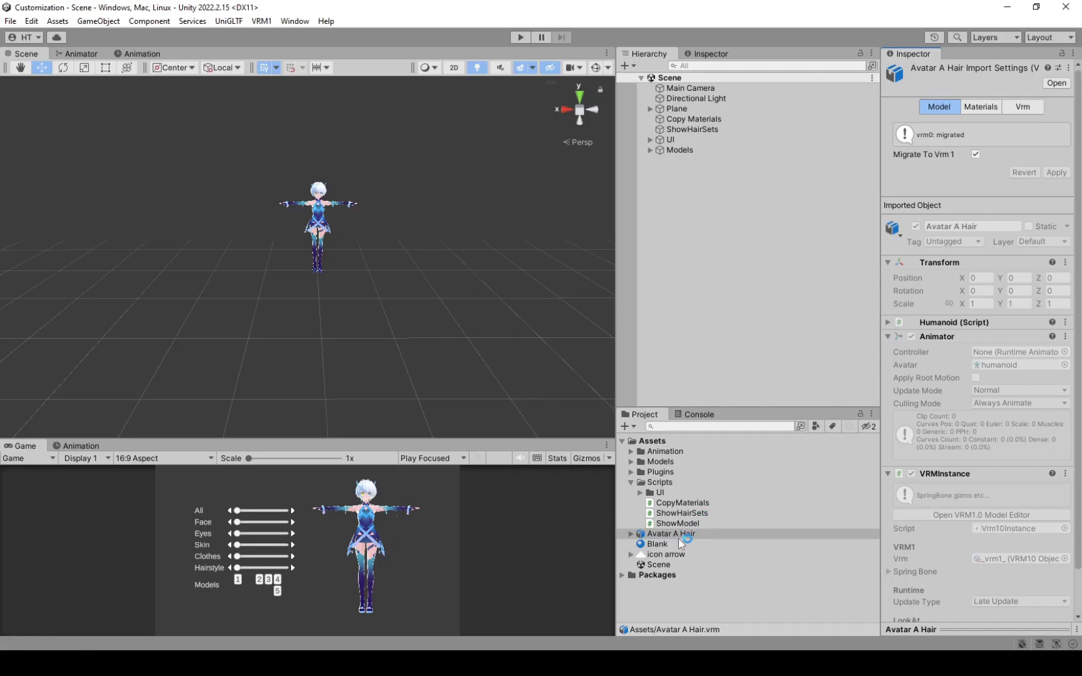
drag(678, 537, 697, 160)
Step: Frame the new hair and deactivate Vita's original Hairs object
double_click(697, 160)
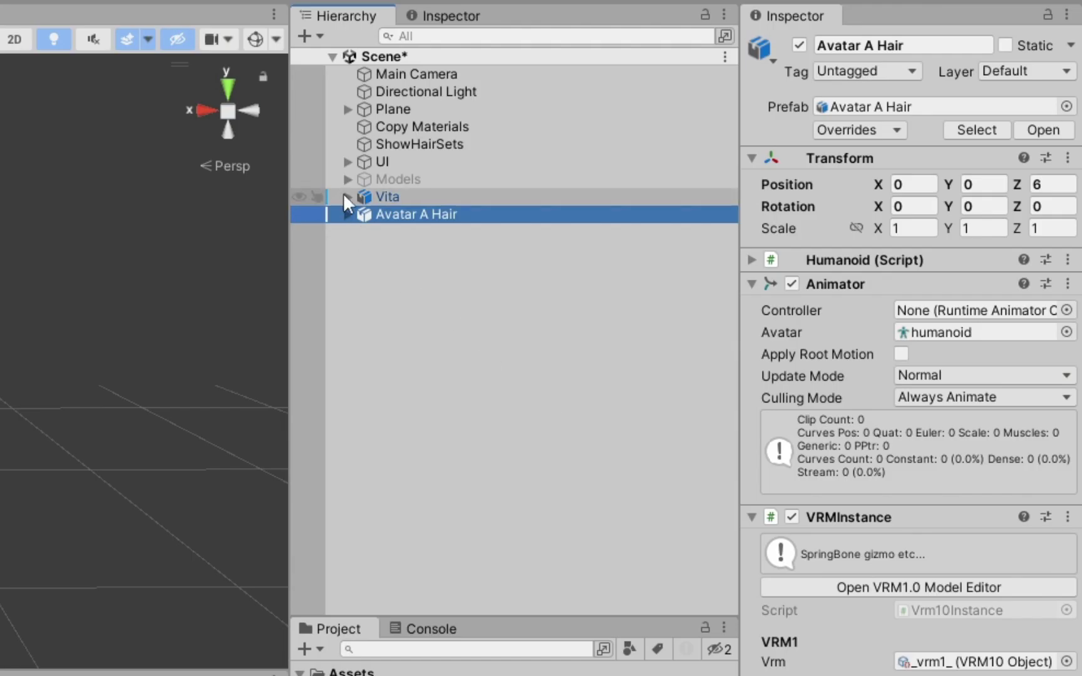
click(648, 161)
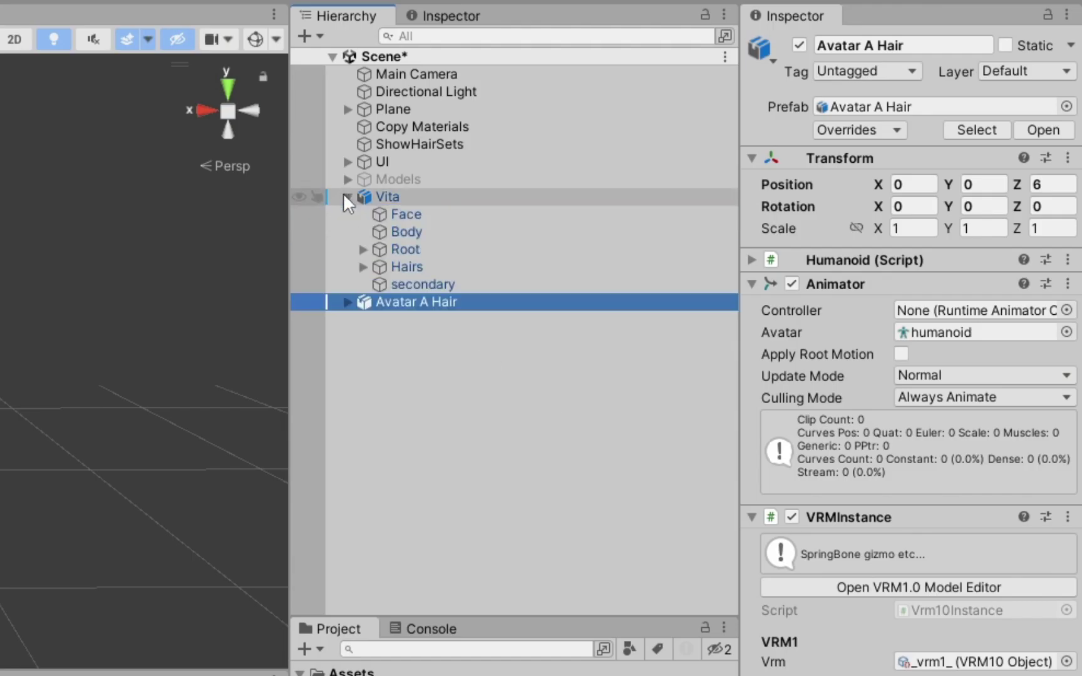
click(406, 267)
click(798, 45)
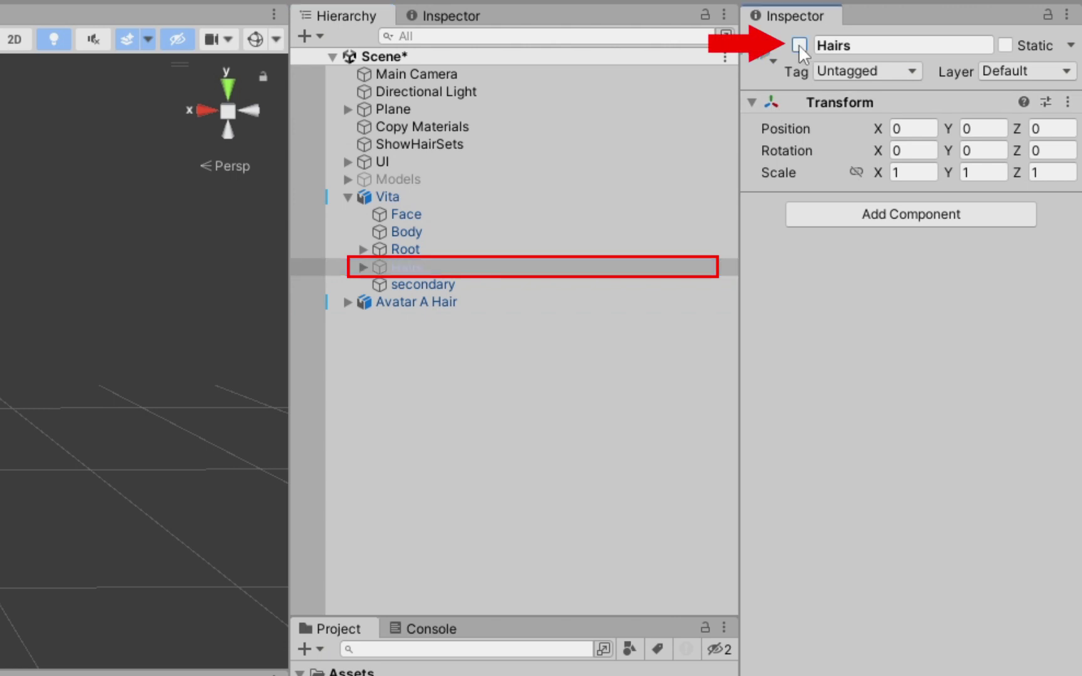
Step: Expand Vita's bone hierarchy from Root down to J_Bip_C_Head
click(363, 249)
click(378, 267)
click(394, 284)
click(408, 302)
click(424, 354)
click(439, 372)
click(456, 390)
click(470, 442)
click(486, 460)
scroll(732, 465, down, 3)
drag(732, 465, 739, 578)
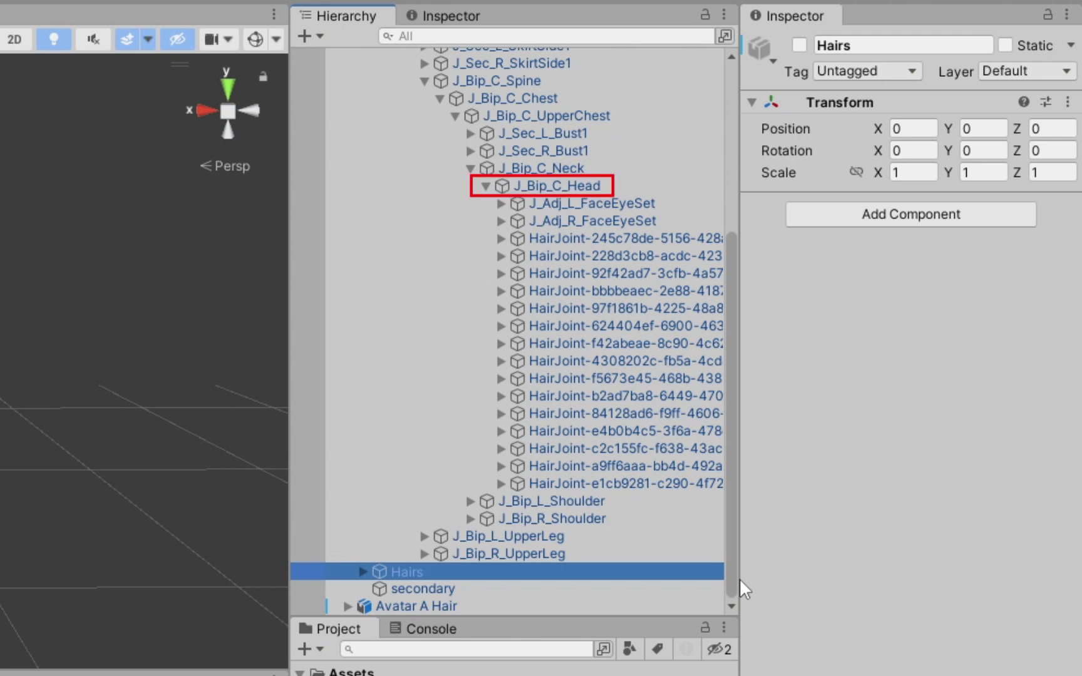
Step: Deactivate all 15 HairJoint bones and drop Avatar A Hair under J_Bip_C_Head
click(601, 237)
shift+click(601, 483)
click(798, 45)
click(798, 45)
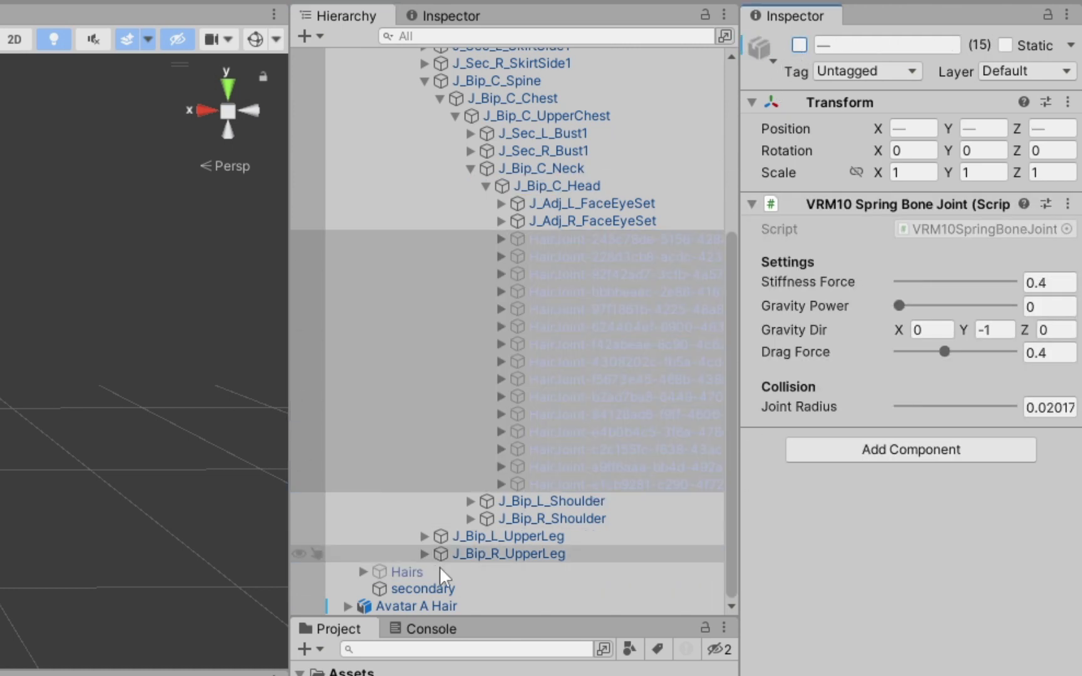
drag(418, 605, 607, 199)
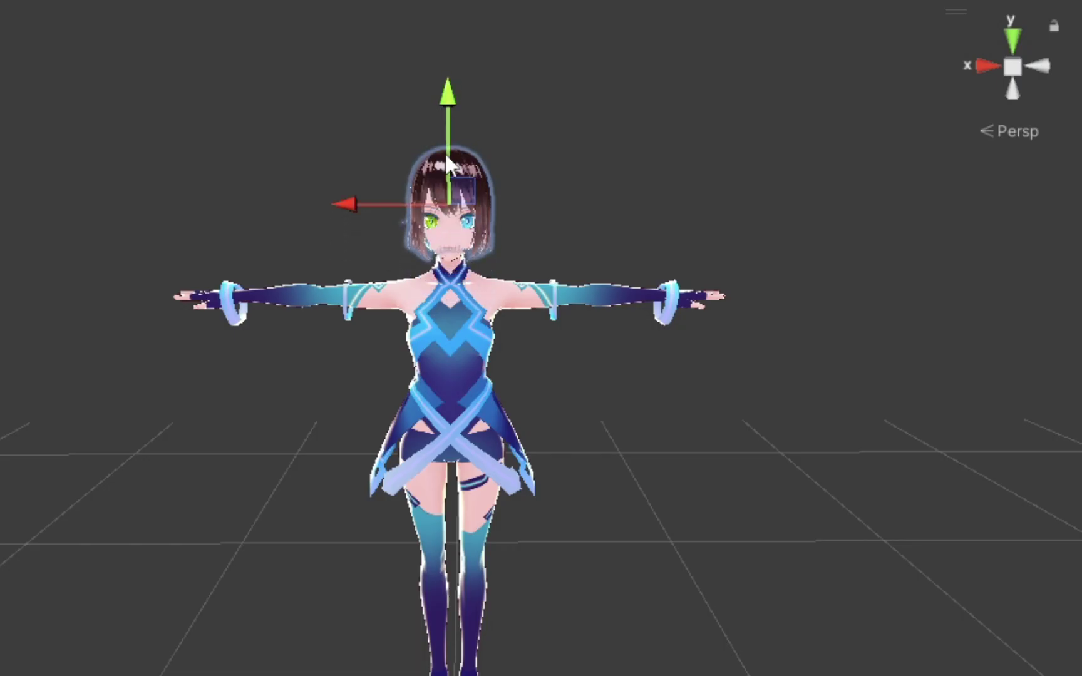
Step: Frame the hair on her head and stretch it wider along X with the Scale tool
key(f)
alt+drag(488, 251, 775, 296)
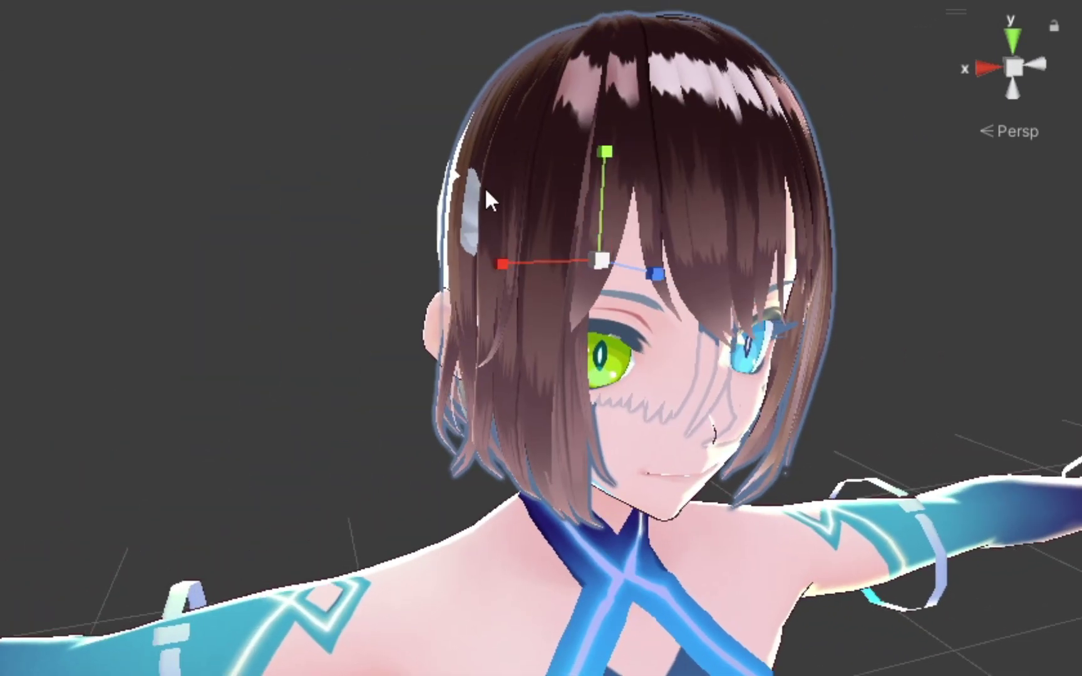
drag(502, 263, 502, 264)
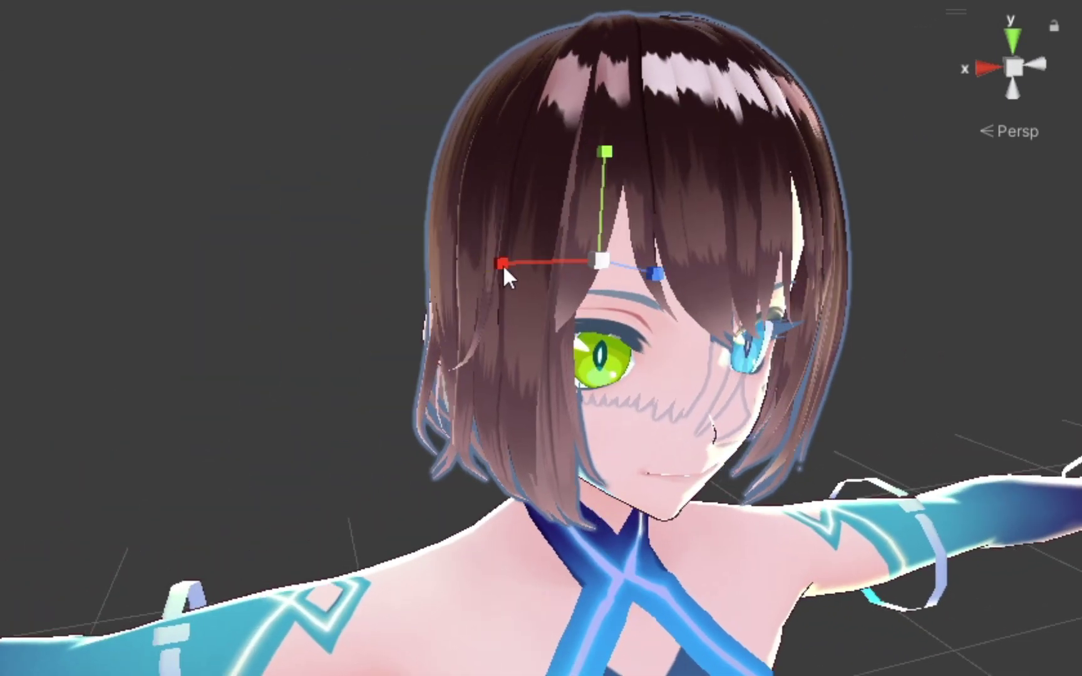